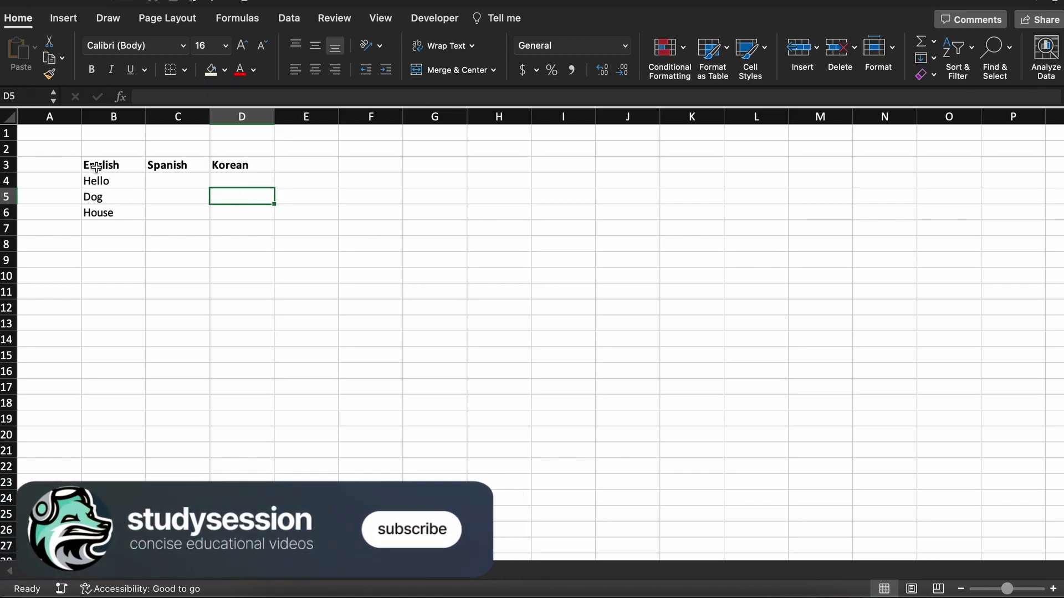
# Select cell B4 containing the word Hello
pyautogui.click(122, 184)
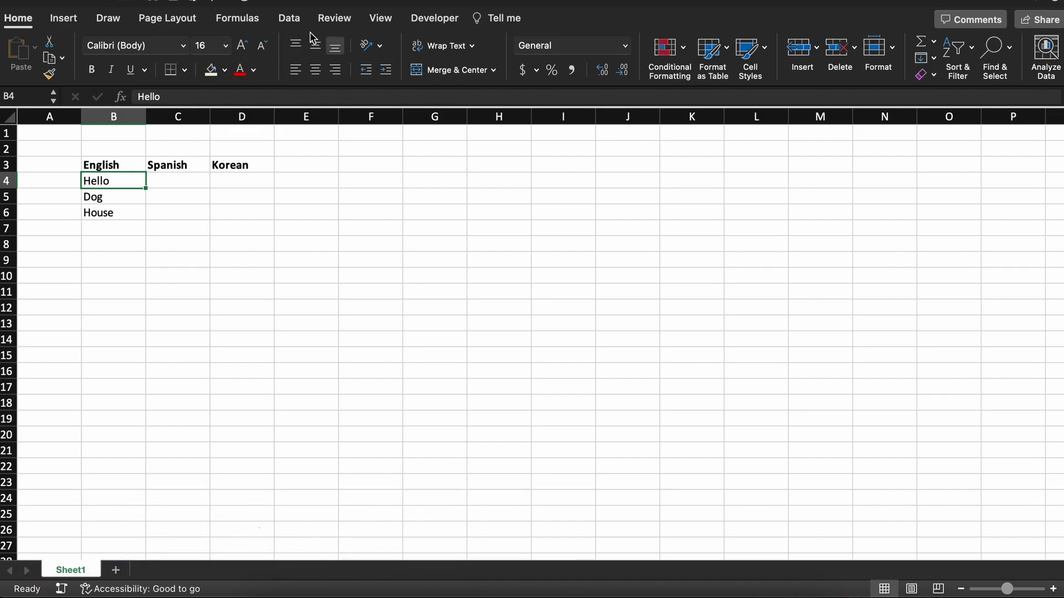
# Translate Hello into Spanish (Hola) in a widened Translator pane on the Review tab
pyautogui.click(343, 19)
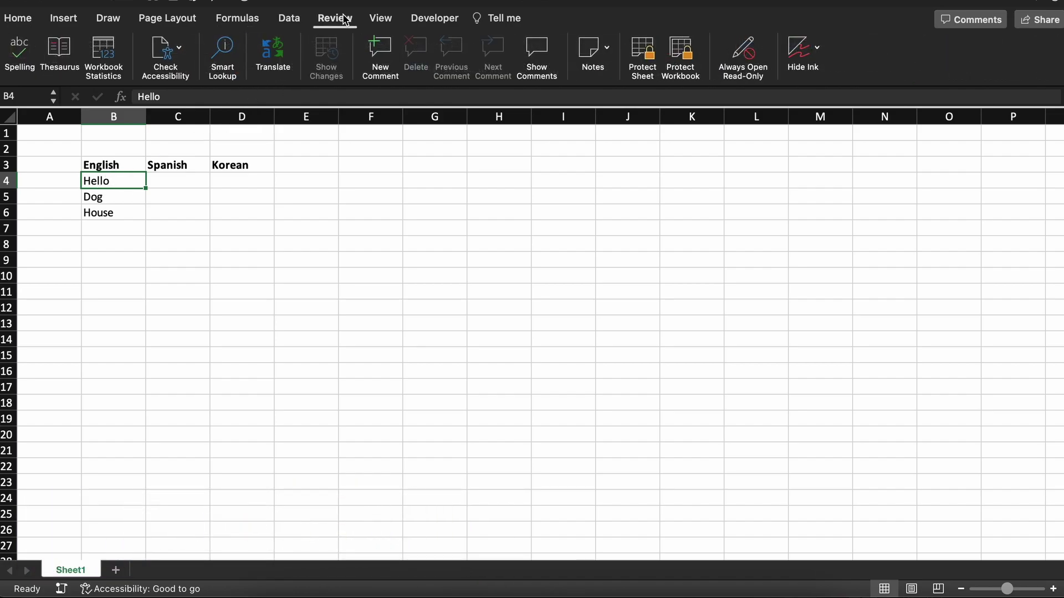
pyautogui.click(280, 52)
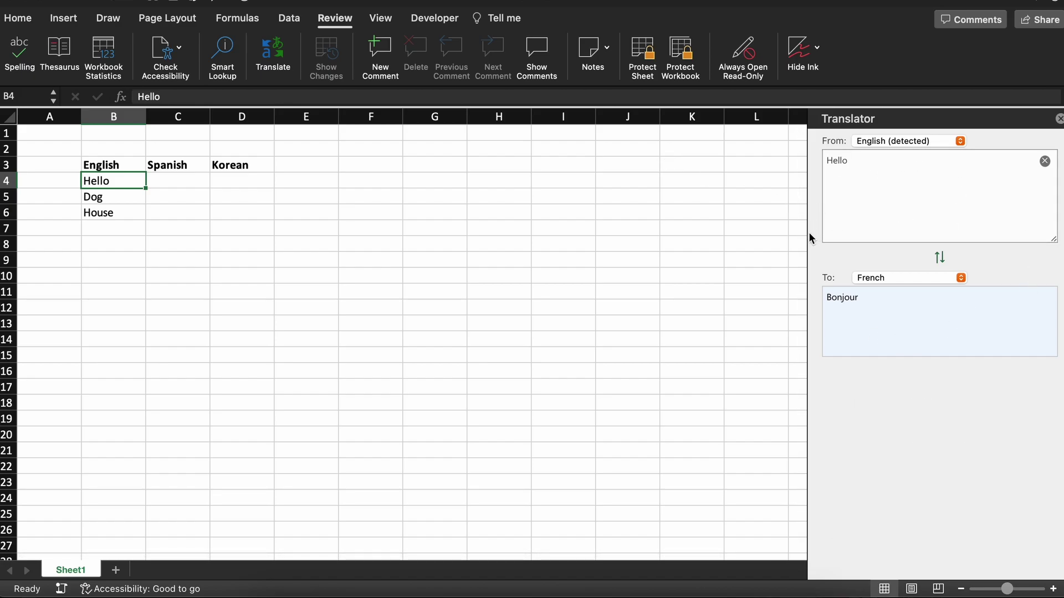
pyautogui.moveTo(806, 235); pyautogui.dragTo(682, 236)
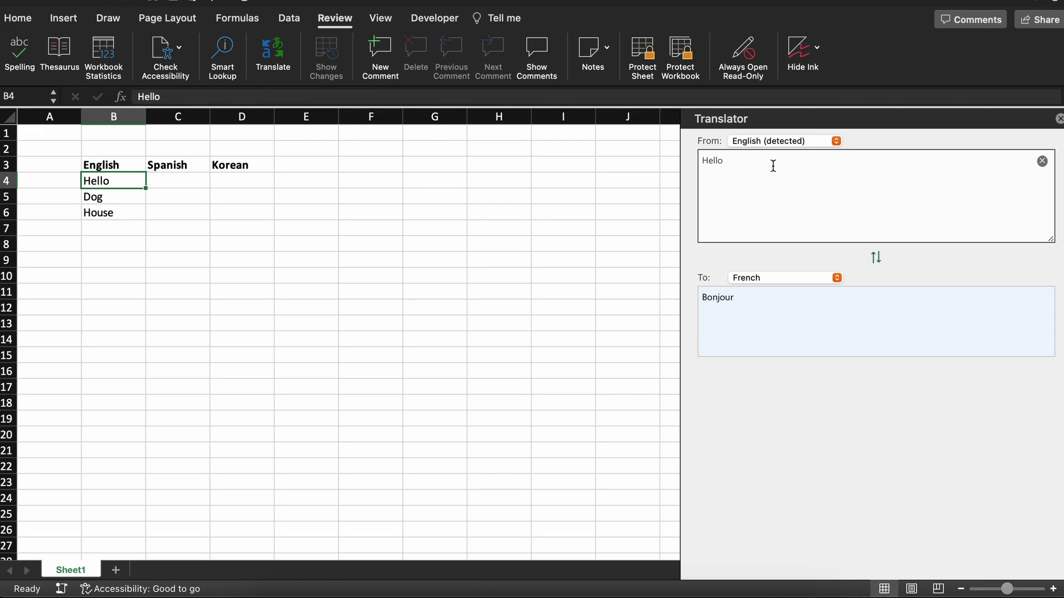
pyautogui.click(779, 278)
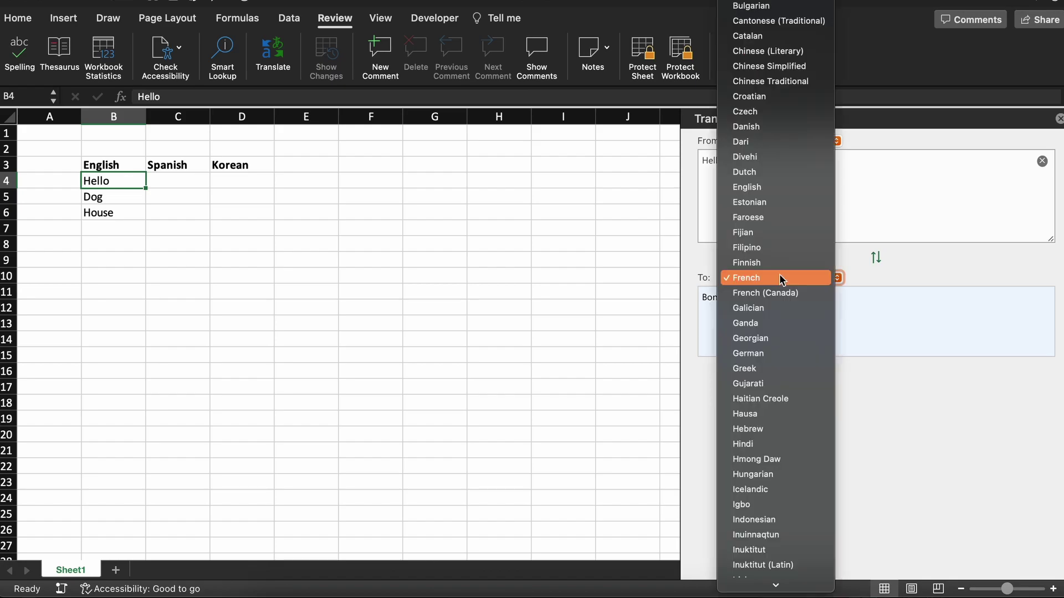
pyautogui.scroll(-10, 775, 554)
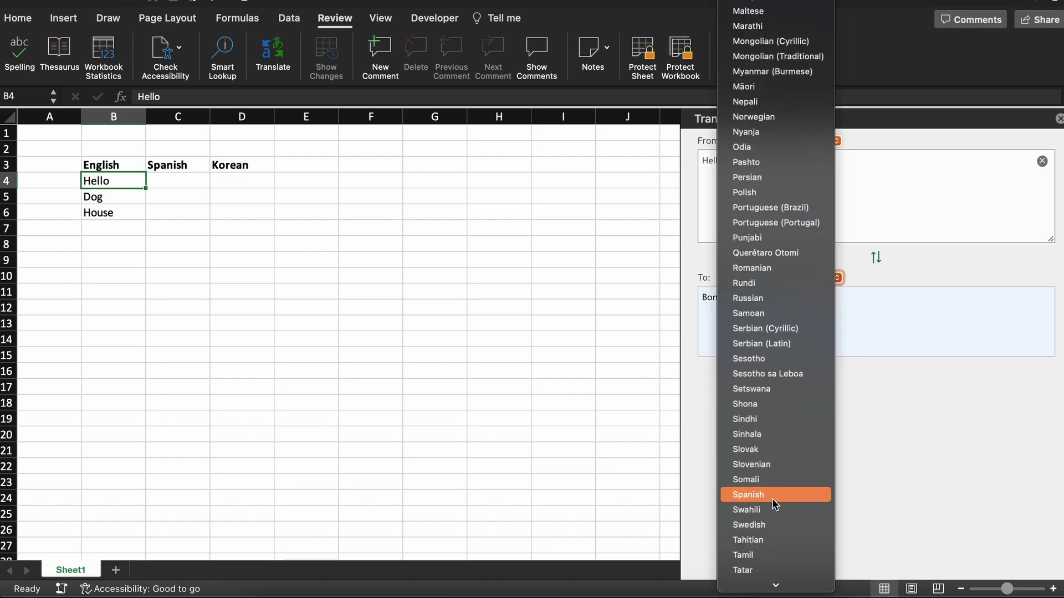
pyautogui.click(768, 495)
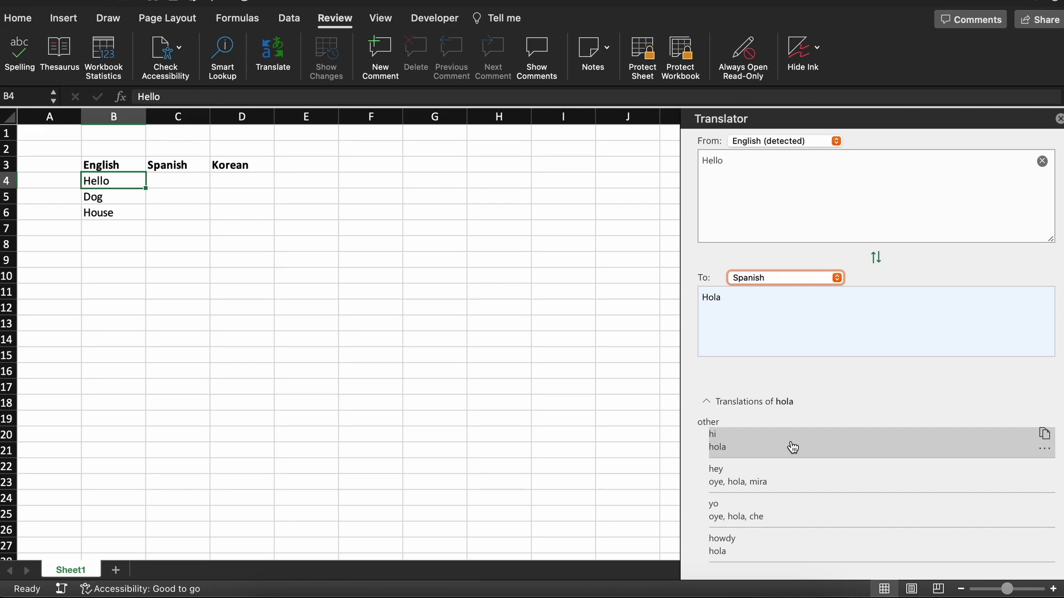
# Paste the Spanish translation Hola from the Translator into cell C4
pyautogui.click(758, 301)
pyautogui.moveTo(758, 301); pyautogui.dragTo(693, 300)
pyautogui.press('super+c')
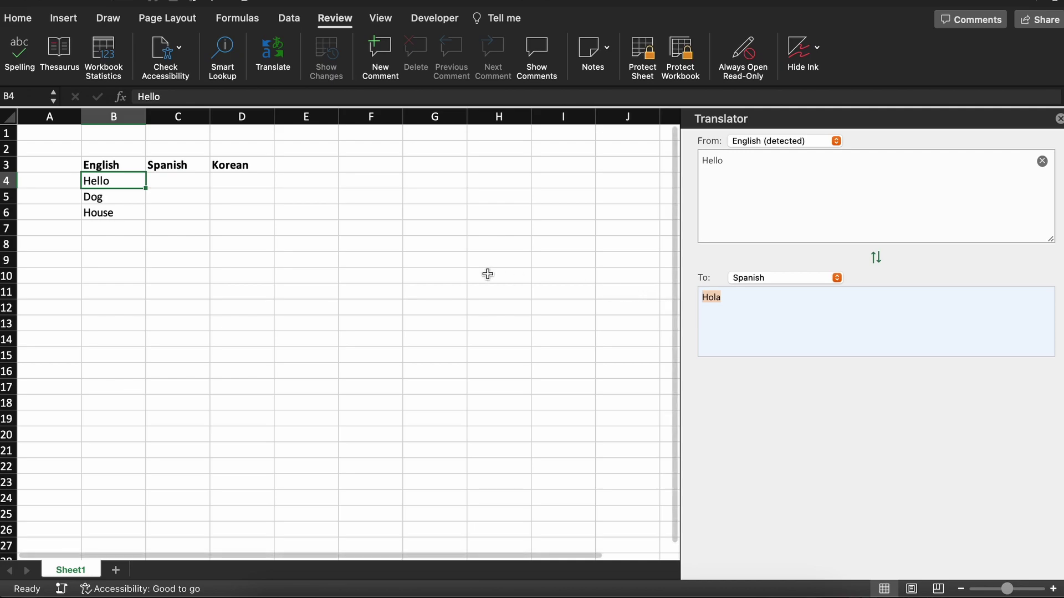
pyautogui.click(201, 179)
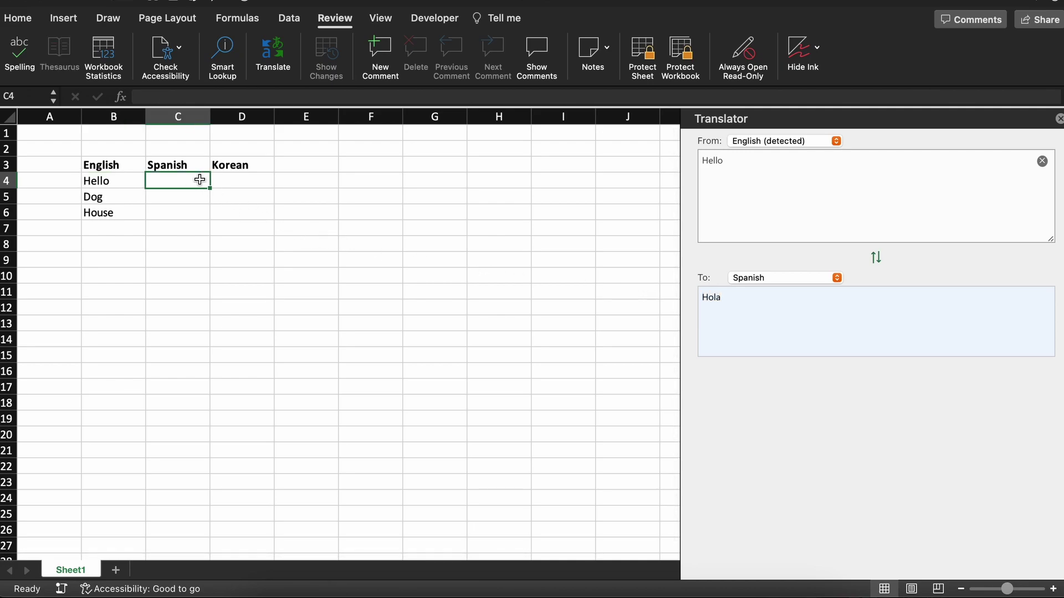
pyautogui.press('super+v')
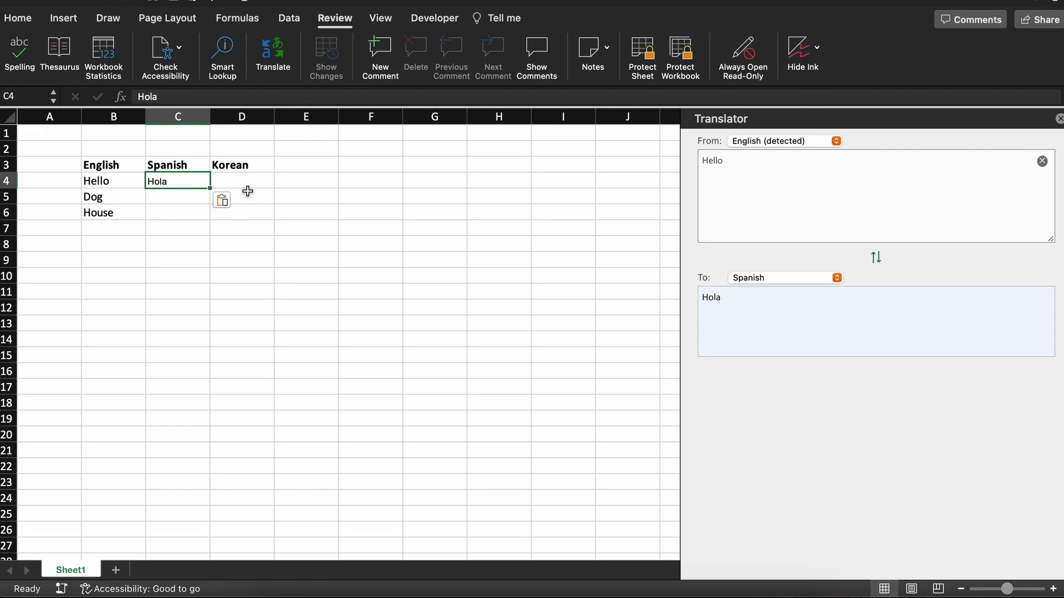
# Switch the Translator to Korean, paste 안녕하세요 into D4, then copy the word Dog
pyautogui.click(763, 278)
pyautogui.write('kor')
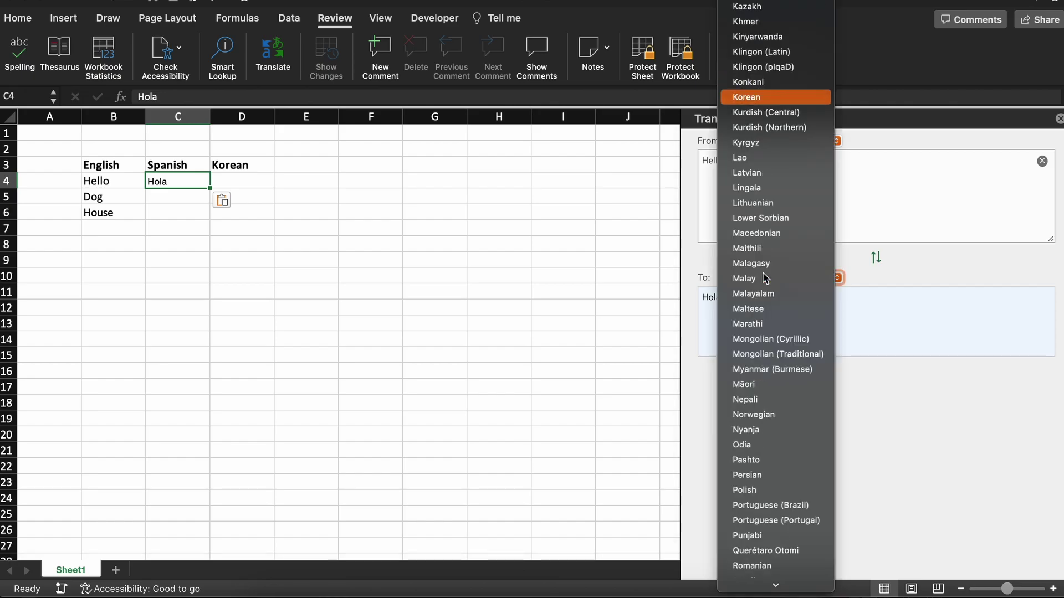
pyautogui.press('Return')
pyautogui.moveTo(761, 300); pyautogui.dragTo(699, 298)
pyautogui.press('super+c')
pyautogui.click(237, 180)
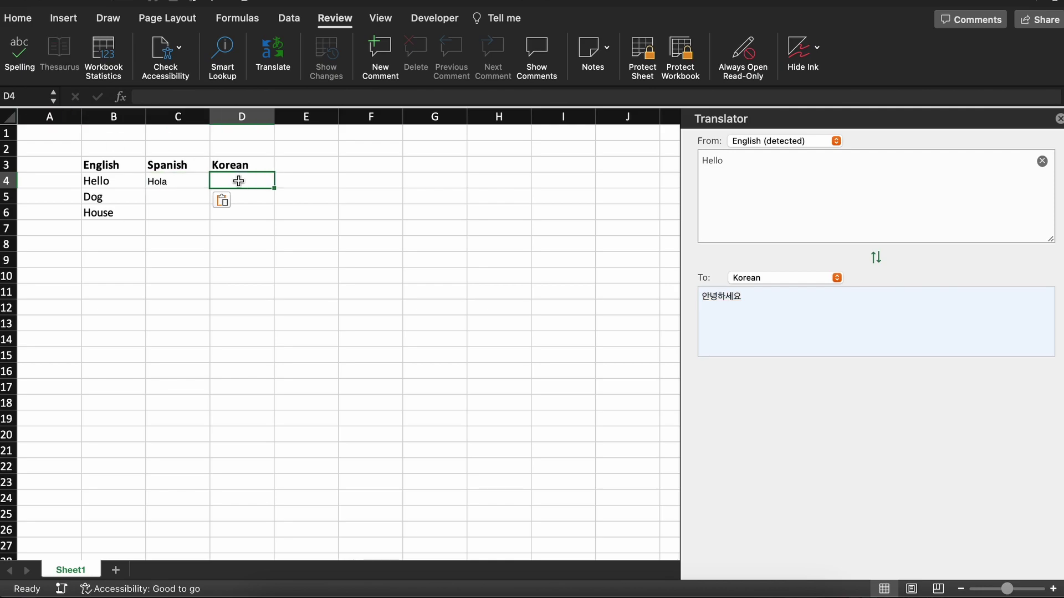
pyautogui.press('super+v')
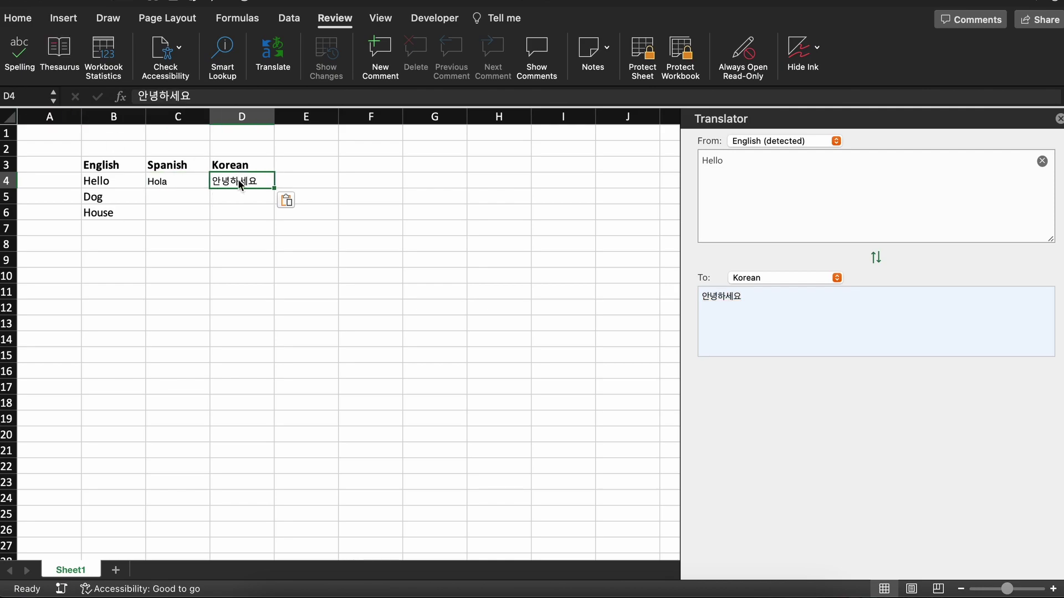
pyautogui.click(133, 197)
pyautogui.press('super+c')
# Paste the Korean translations 개 for Dog into D5 and 집 for House into D6
pyautogui.click(791, 171)
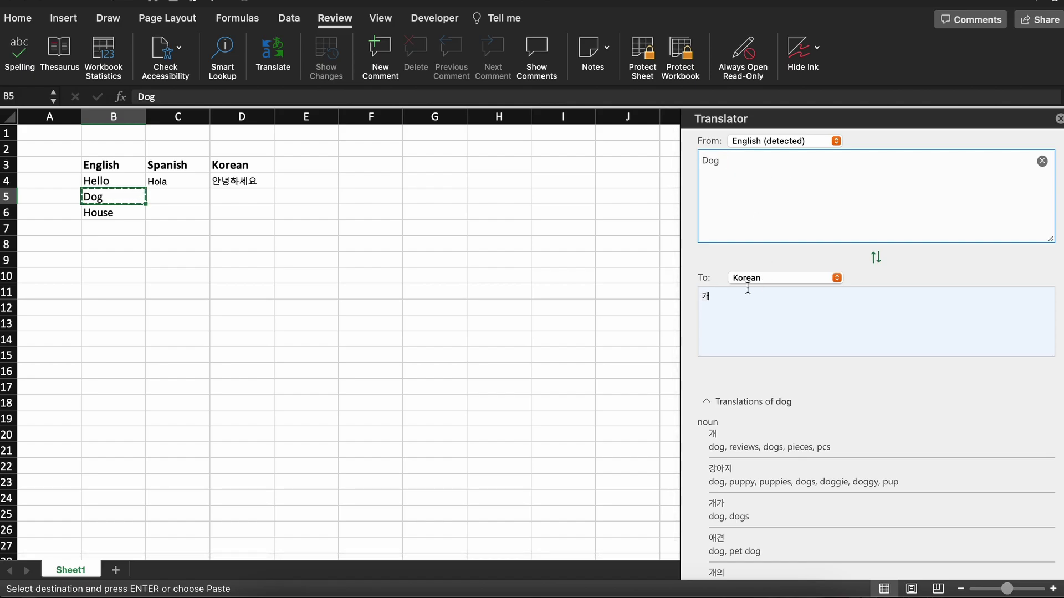
pyautogui.moveTo(743, 301); pyautogui.dragTo(686, 294)
pyautogui.press('super+c')
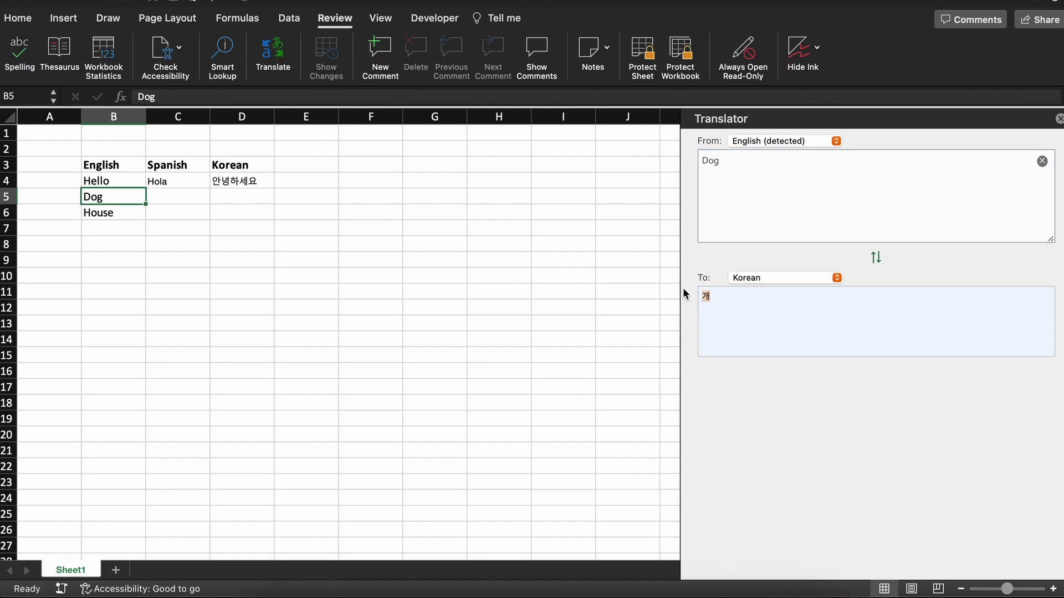
pyautogui.click(242, 195)
pyautogui.press('super+v')
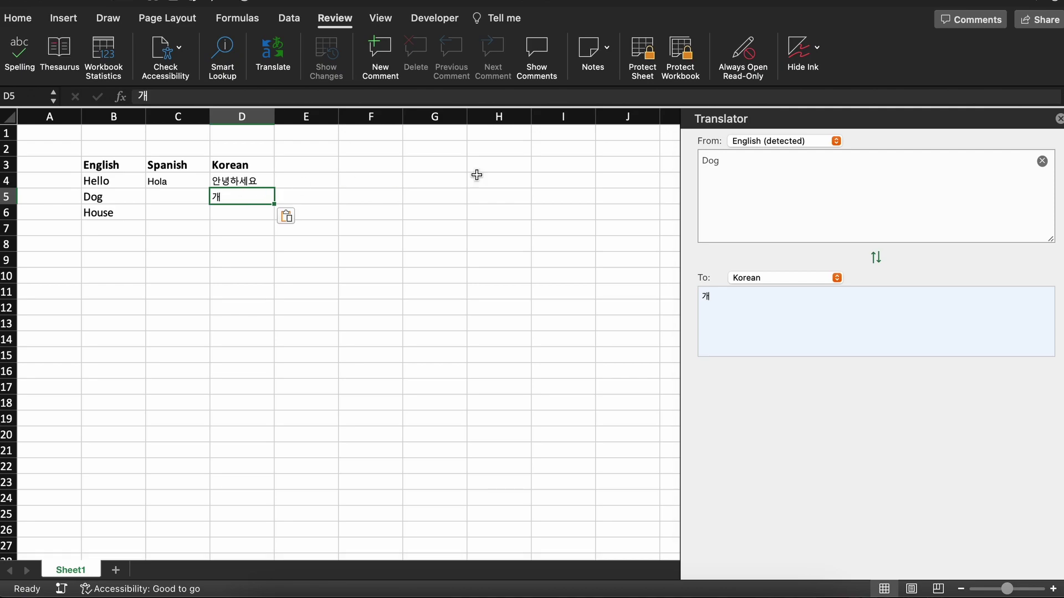
pyautogui.click(88, 215)
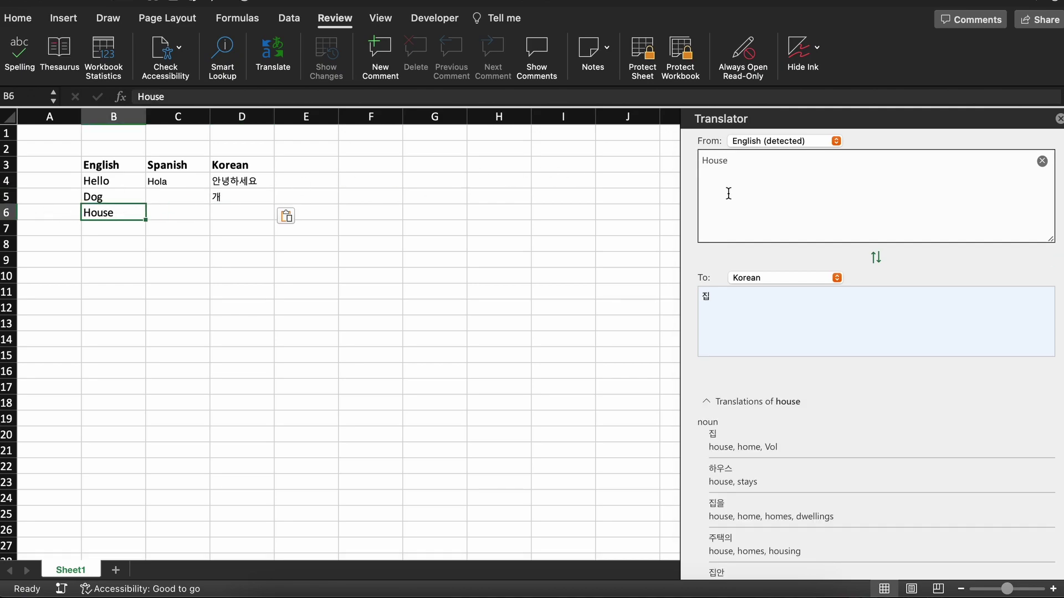
pyautogui.moveTo(743, 297); pyautogui.dragTo(685, 297)
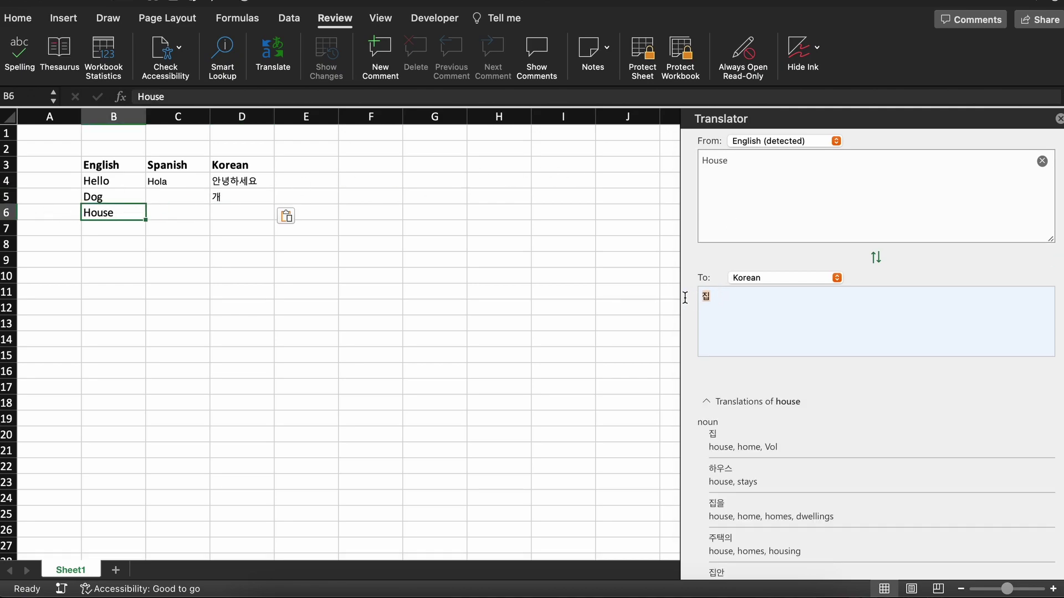
pyautogui.press('super+c')
pyautogui.click(256, 212)
pyautogui.press('super+v')
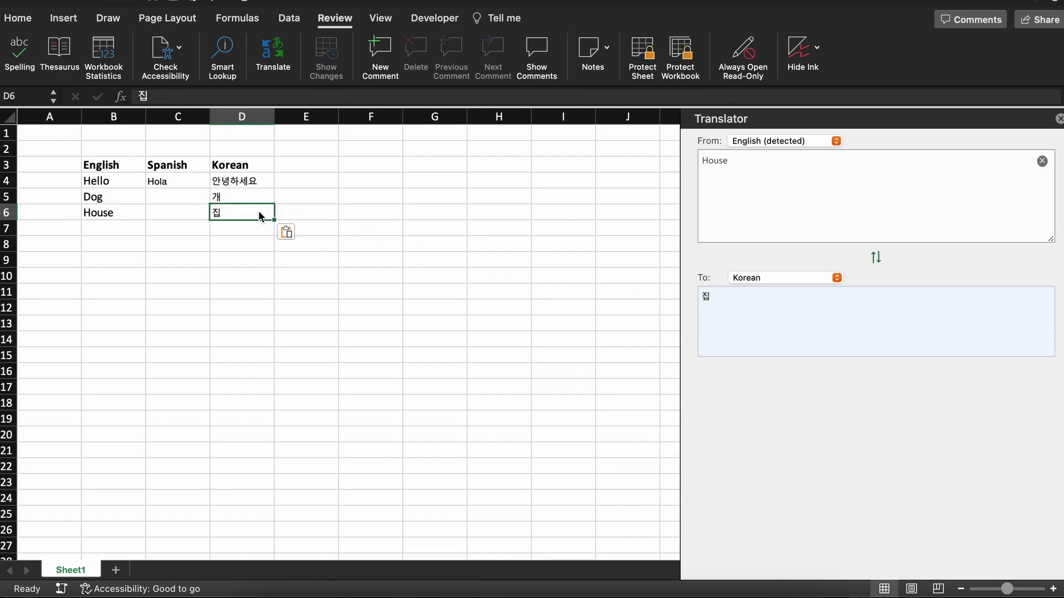
# Switch the Translator to Spanish and place Casa in C6 and Perro in C5
pyautogui.click(765, 277)
pyautogui.write('spa')
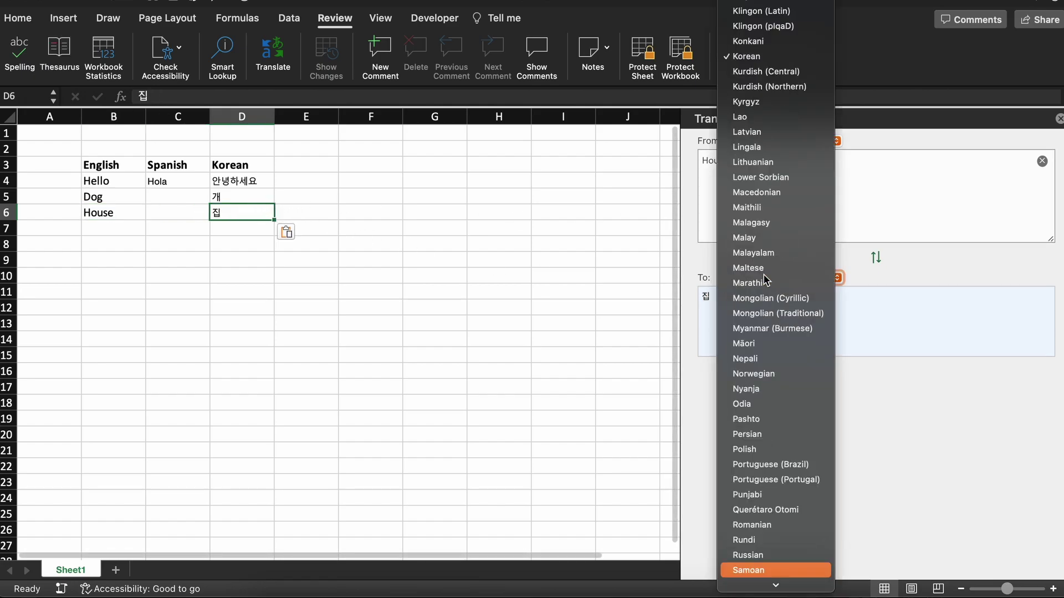
pyautogui.press('Return')
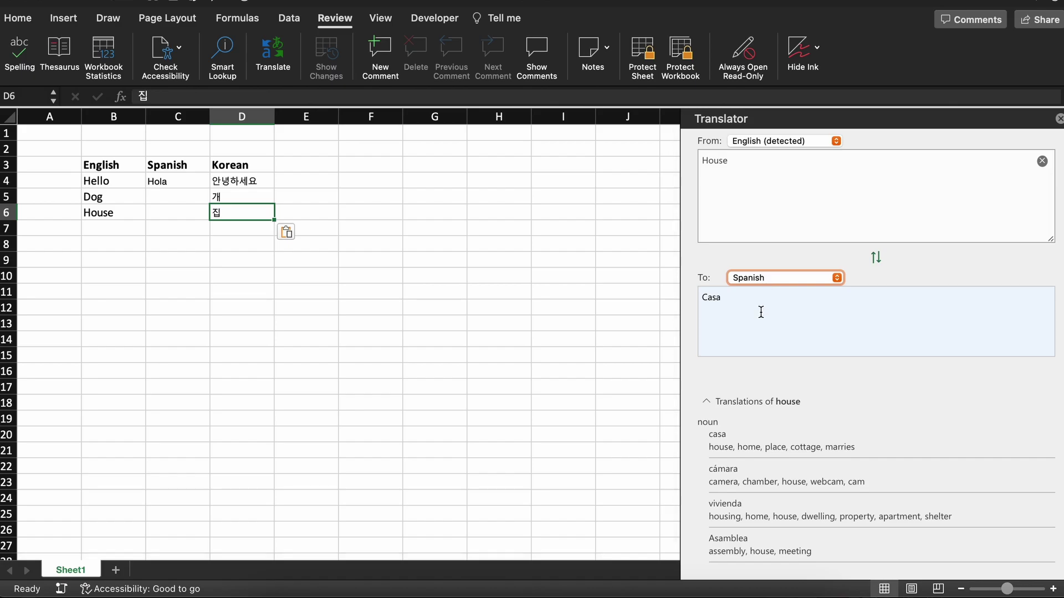
pyautogui.moveTo(698, 309); pyautogui.dragTo(187, 209)
pyautogui.click(128, 200)
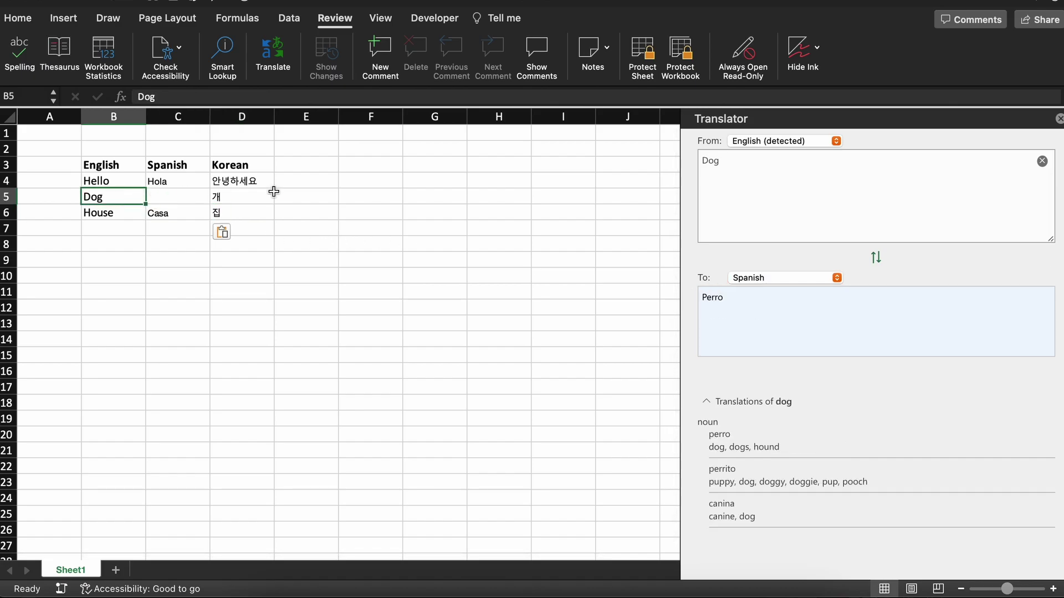
pyautogui.moveTo(734, 298); pyautogui.dragTo(182, 203)
pyautogui.click(307, 213)
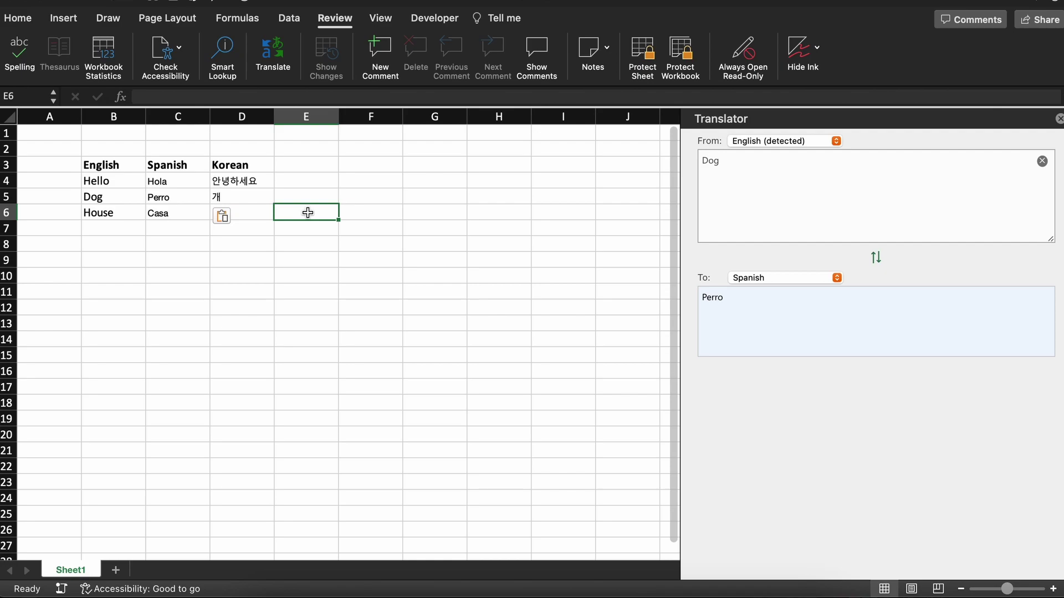
# Enter the sentence 'Hello my name is StudySession' in cell F5
pyautogui.click(373, 201)
pyautogui.click(294, 237)
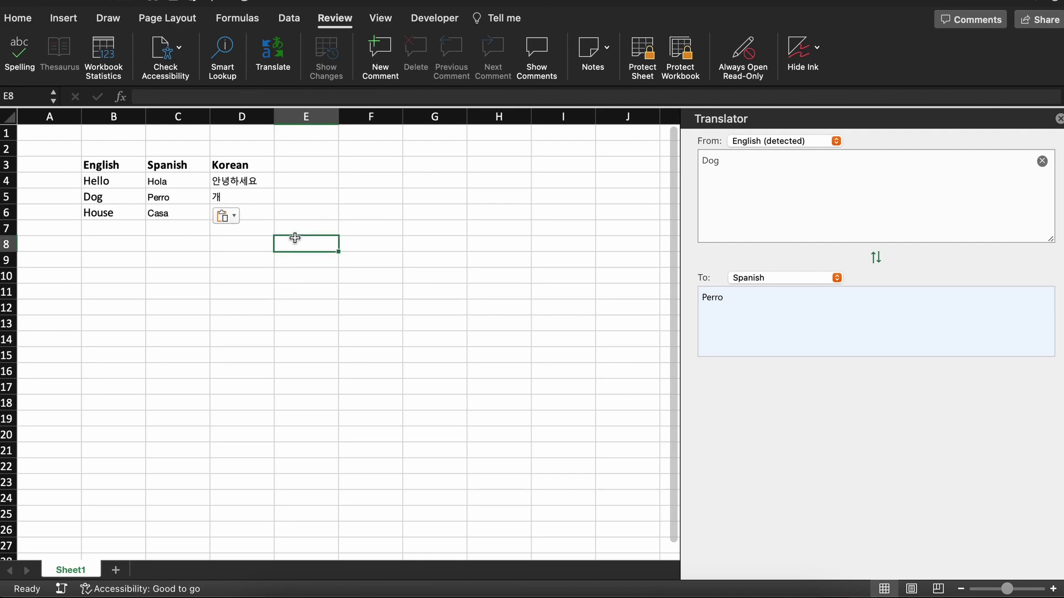
pyautogui.click(319, 198)
pyautogui.click(365, 193)
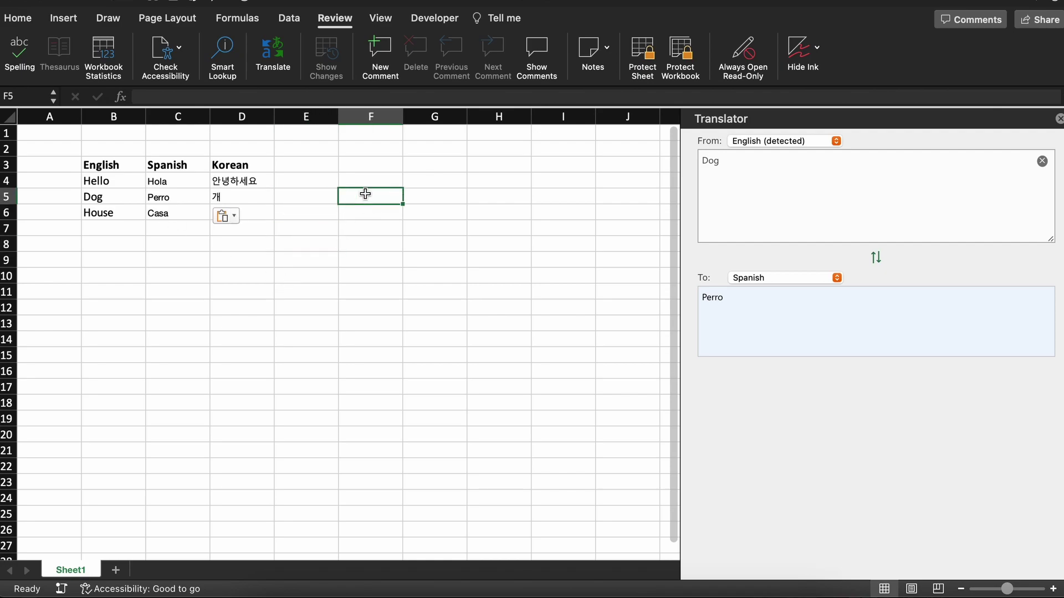
pyautogui.write('Hello my')
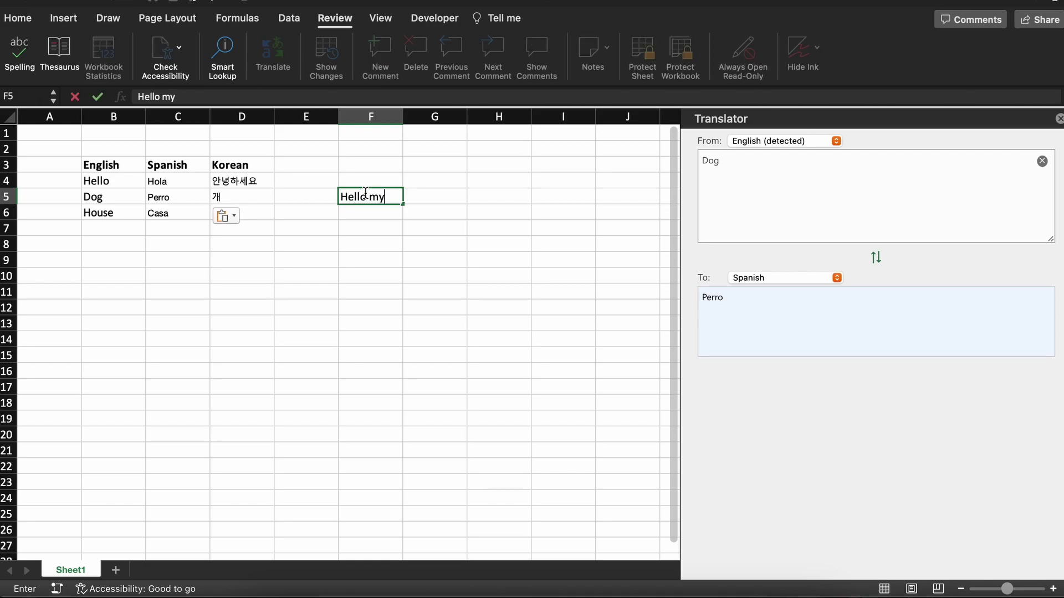
pyautogui.write(' name is Study')
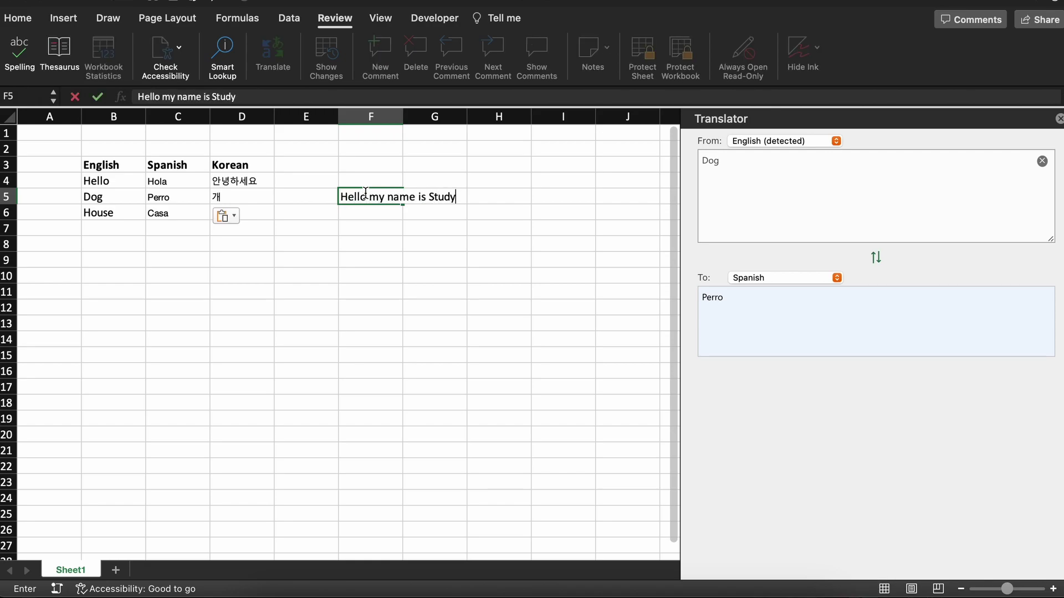
pyautogui.write('Session')
pyautogui.press('Return')
# Translate the F5 sentence to French and paste 'Bonjour, je m'appelle StudySession' into F6
pyautogui.click(363, 178)
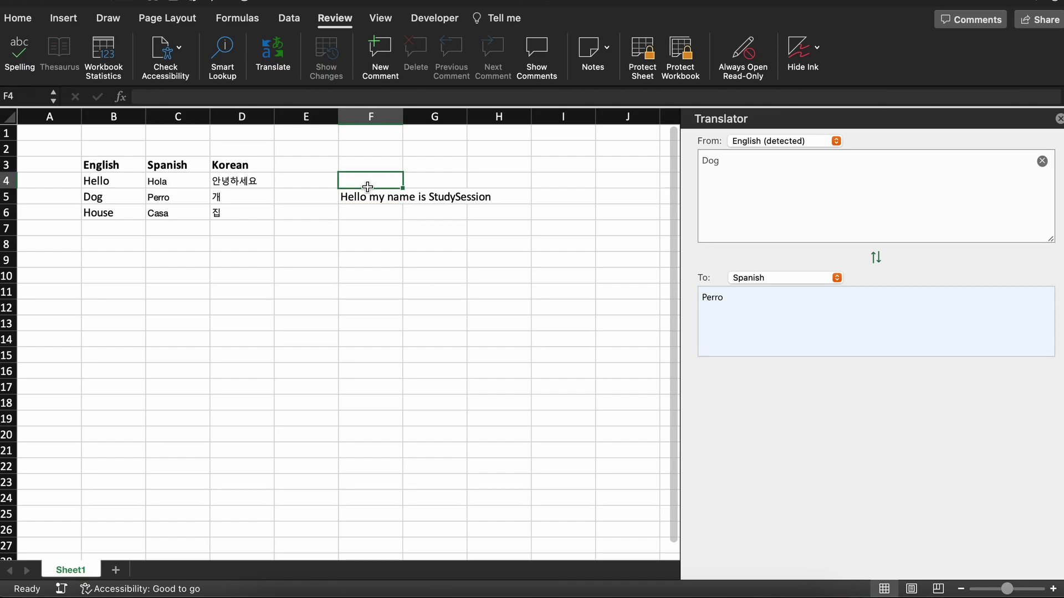
pyautogui.click(391, 200)
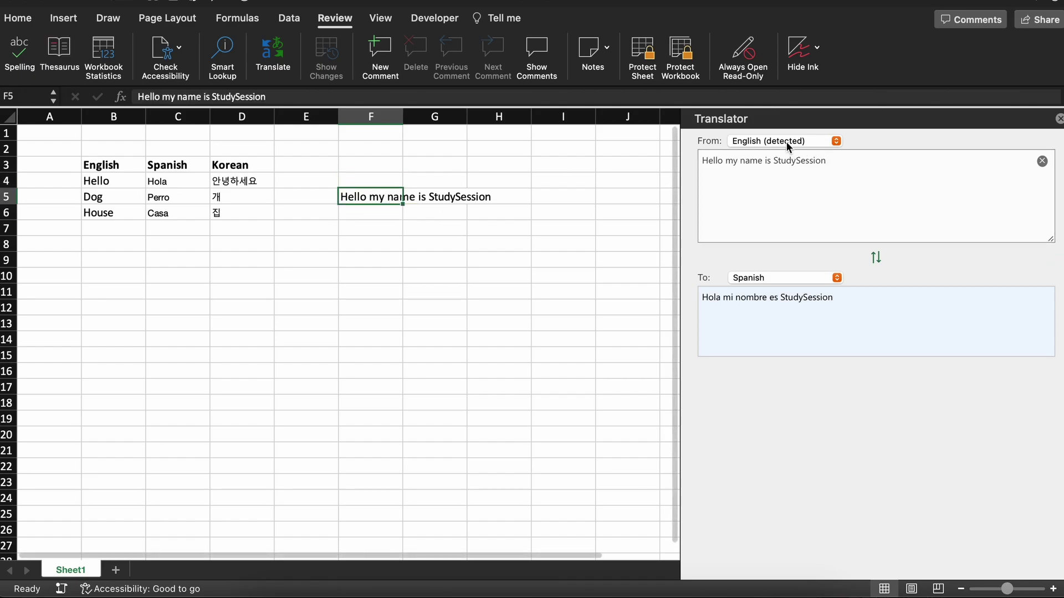
pyautogui.click(773, 278)
pyautogui.write('fr')
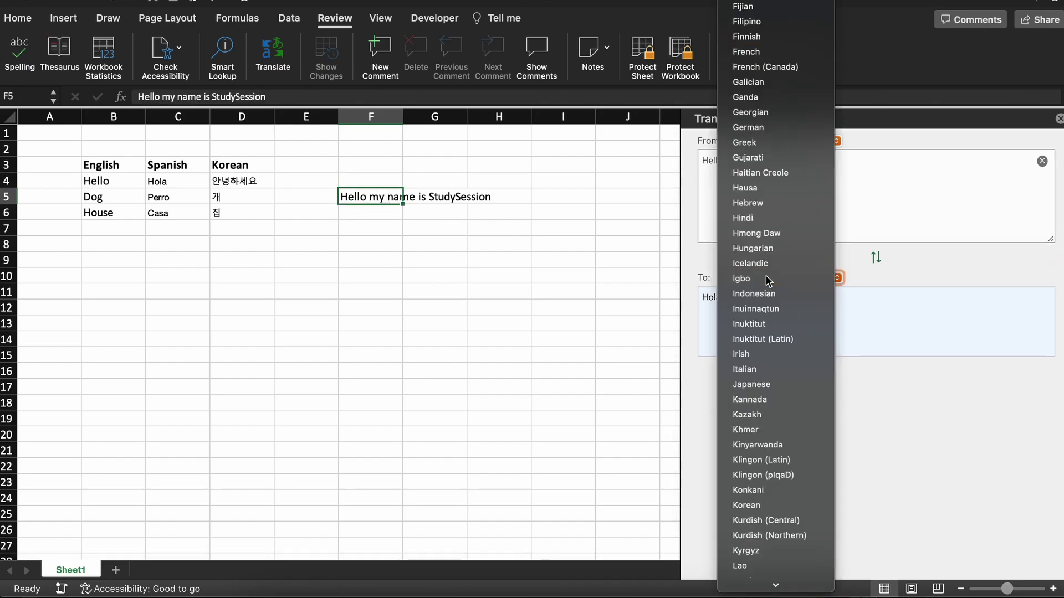
pyautogui.press('Return')
pyautogui.moveTo(853, 297); pyautogui.dragTo(701, 298)
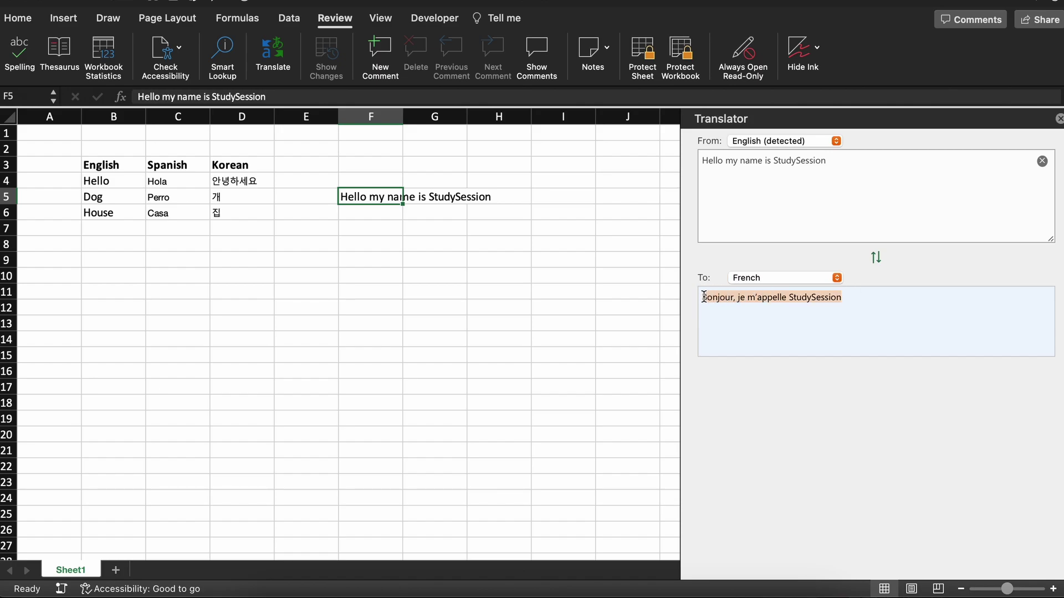
pyautogui.click(397, 214)
pyautogui.press('cmd+v')
pyautogui.click(397, 260)
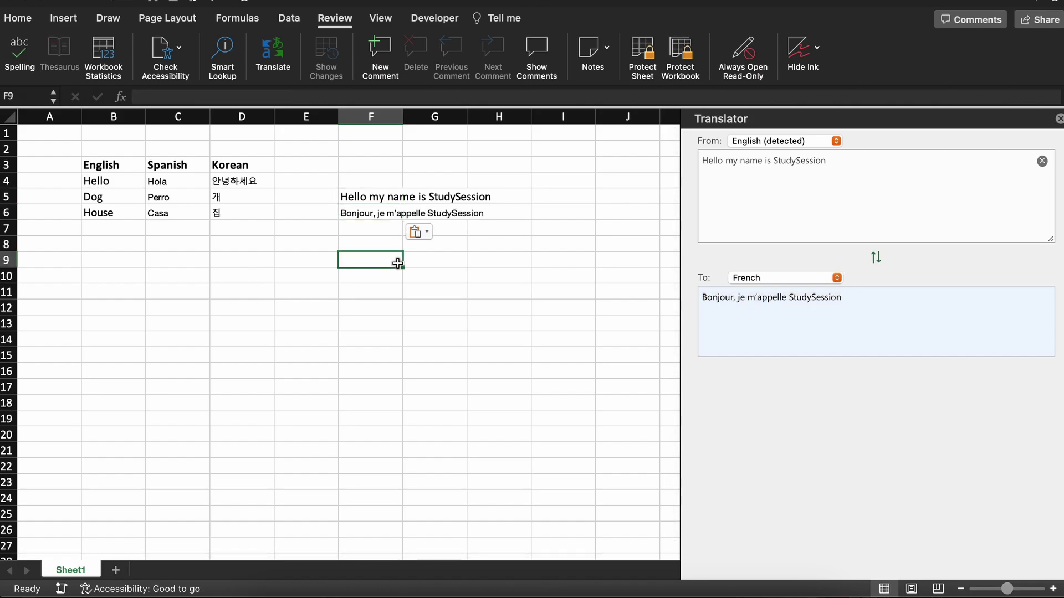